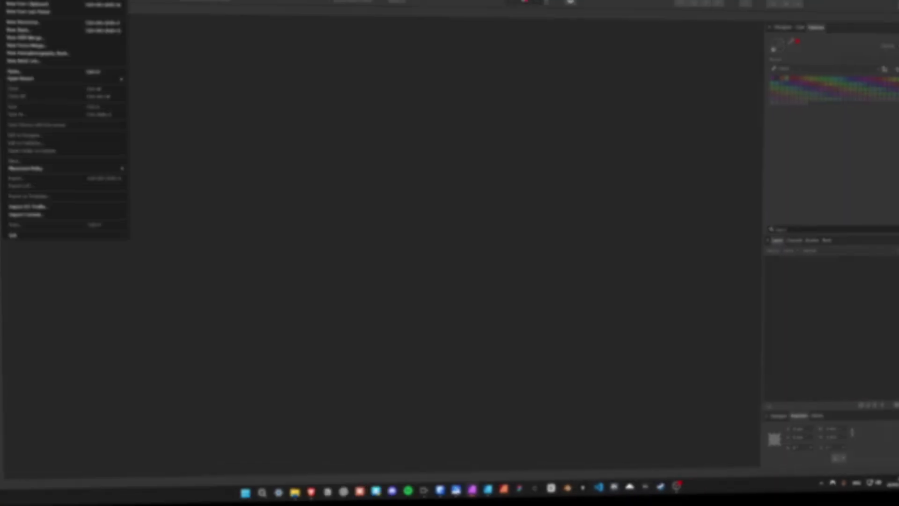
Create a new A3 document, 297 mm × 420 mm
click(37, 14)
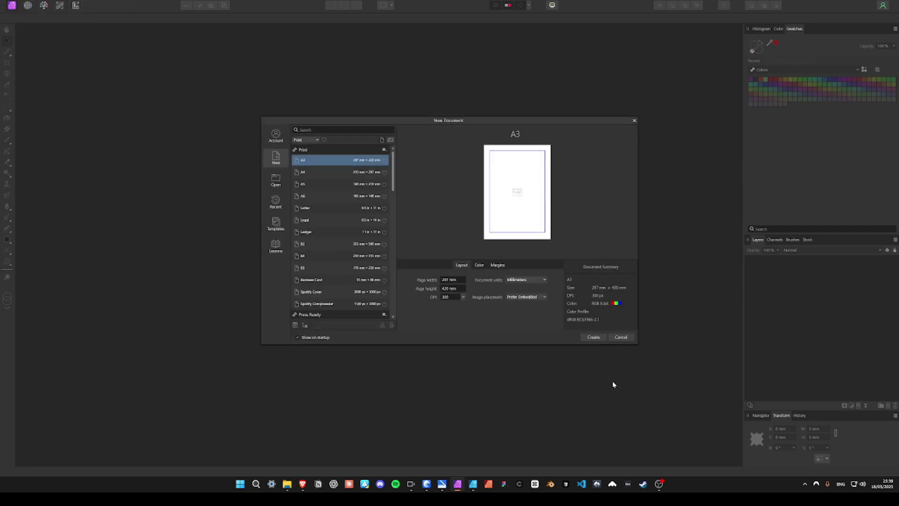
click(594, 338)
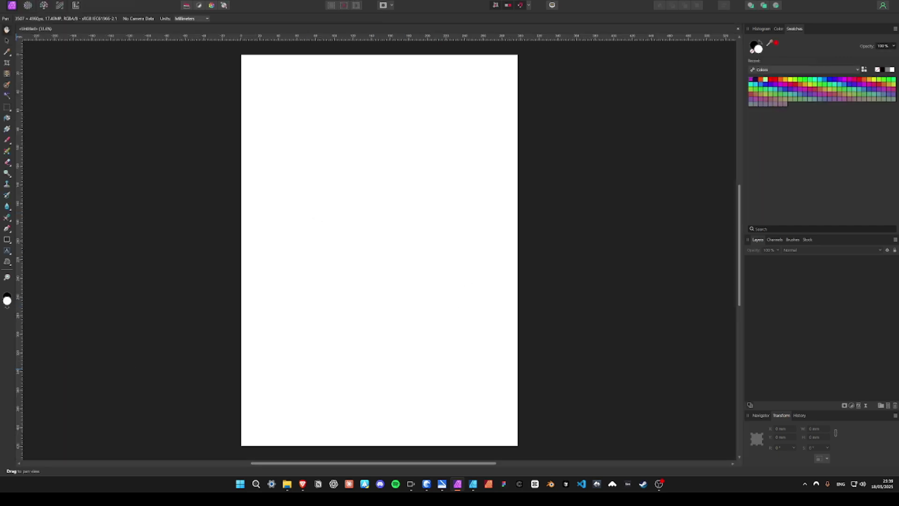
Place the PlayStation 2 aesthetics portrait image and enlarge it so the face fills the whole page
drag(522, 152, 544, 341)
click(439, 188)
key(v)
scroll(439, 189, down, 5)
scroll(425, 190, up, 6)
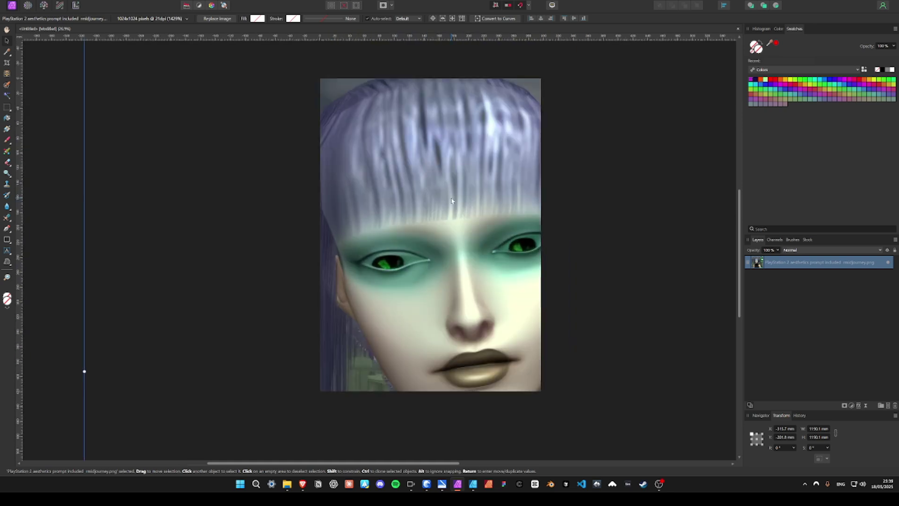
scroll(451, 199, down, 4)
Add a Gradient Map adjustment above the portrait and set its middle colour stop to purple
click(606, 255)
click(852, 406)
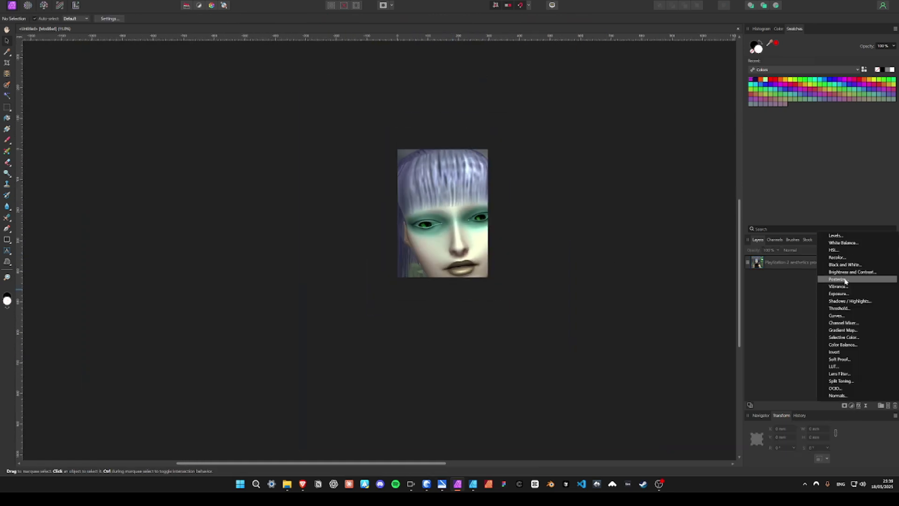
click(851, 331)
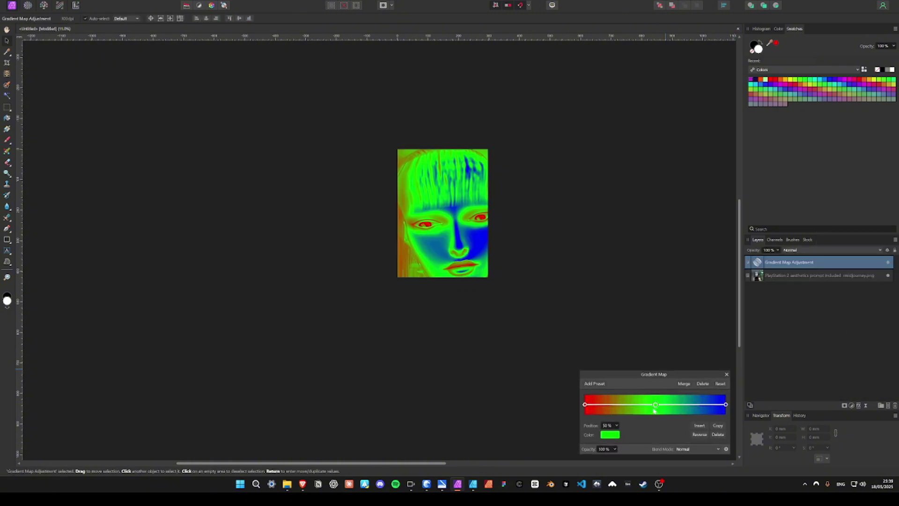
click(610, 435)
click(617, 363)
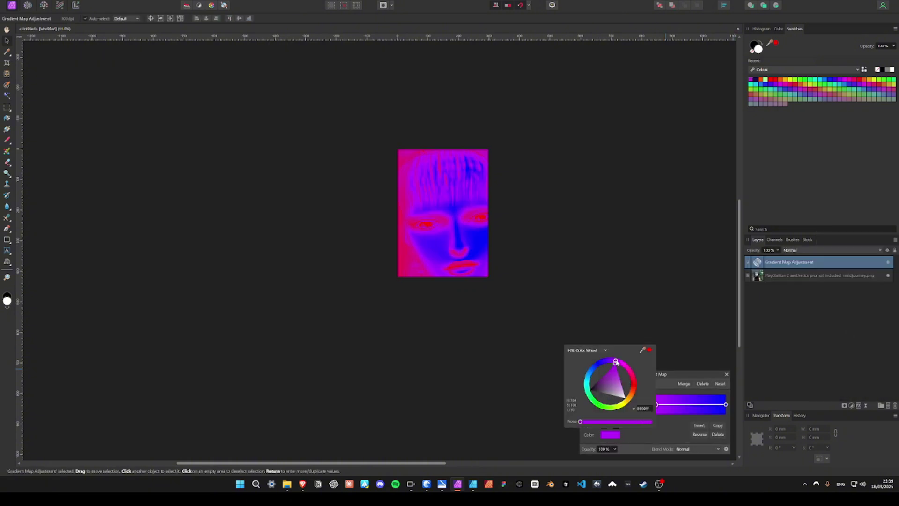
Set the gradient map's end stop to orange-red FF4000 and its start stop to black 000000
click(726, 405)
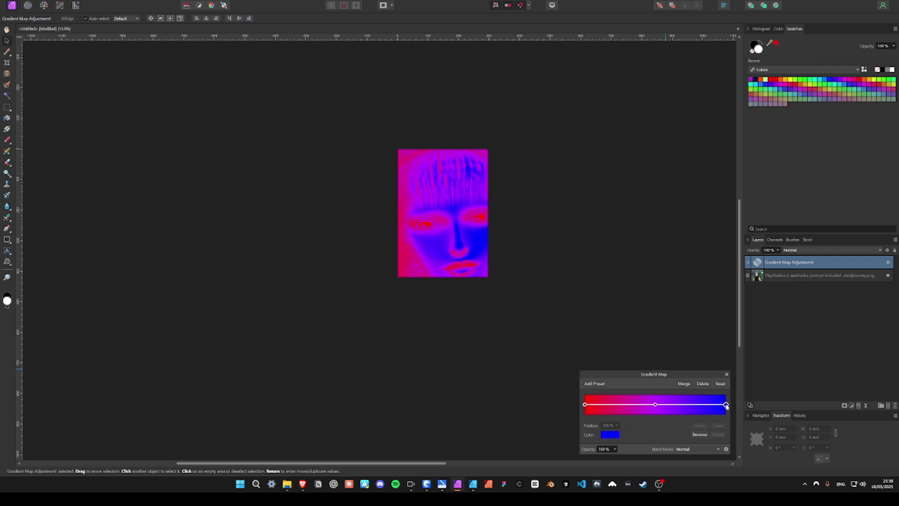
click(613, 436)
click(631, 387)
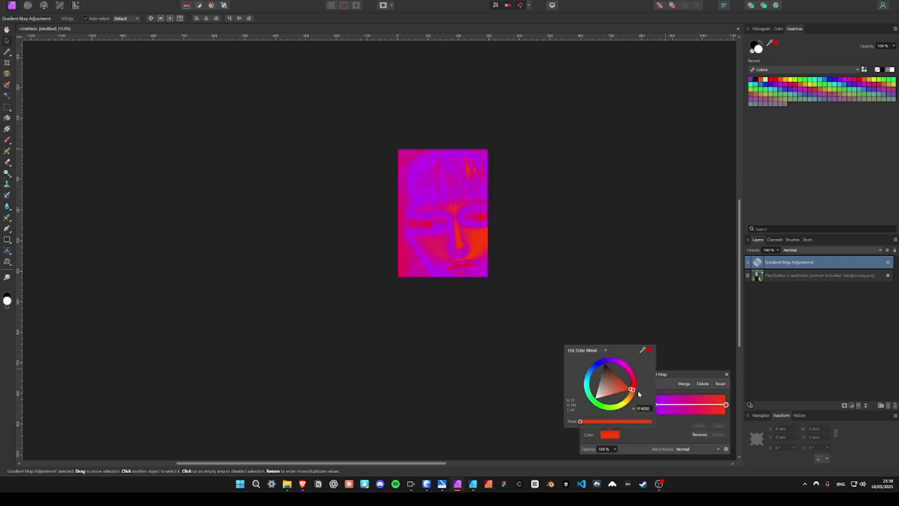
click(658, 425)
click(608, 434)
drag(602, 378, 590, 370)
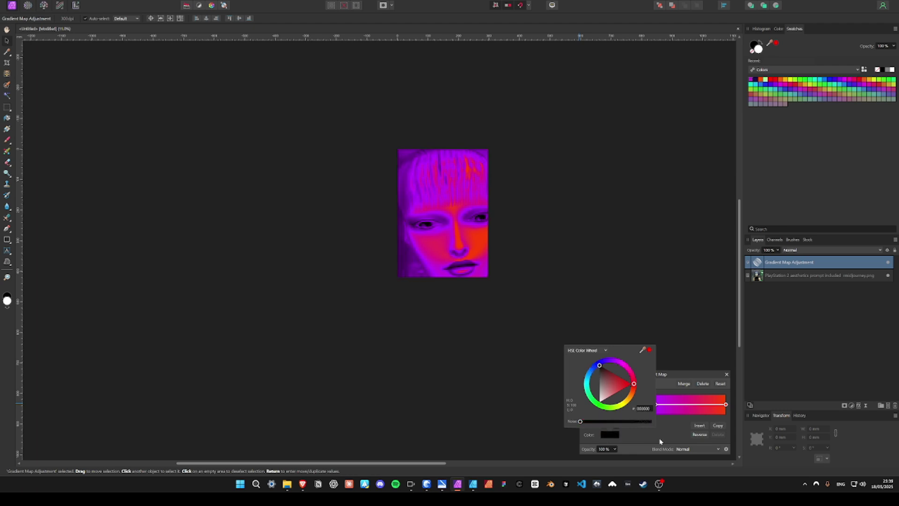
click(607, 435)
Move the purple middle stop of the gradient map to about 58 % and finish the adjustment
drag(656, 404, 673, 405)
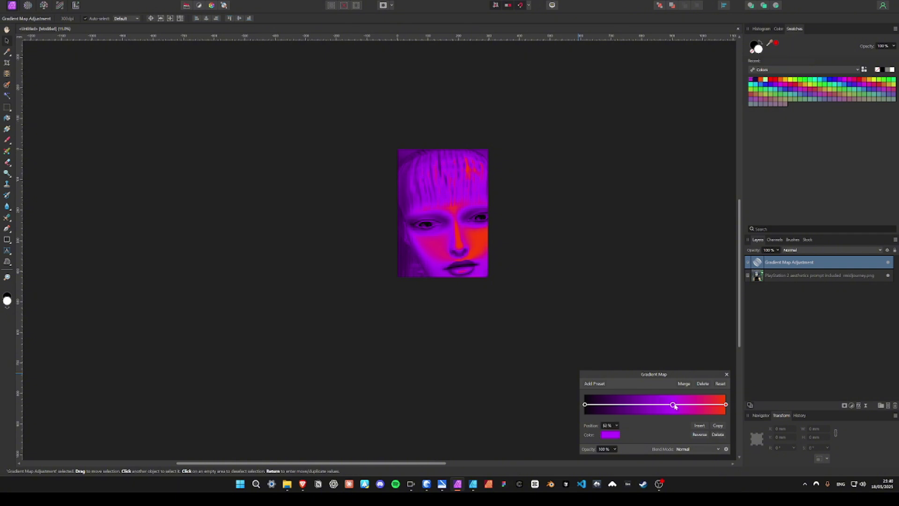
scroll(415, 231, up, 3)
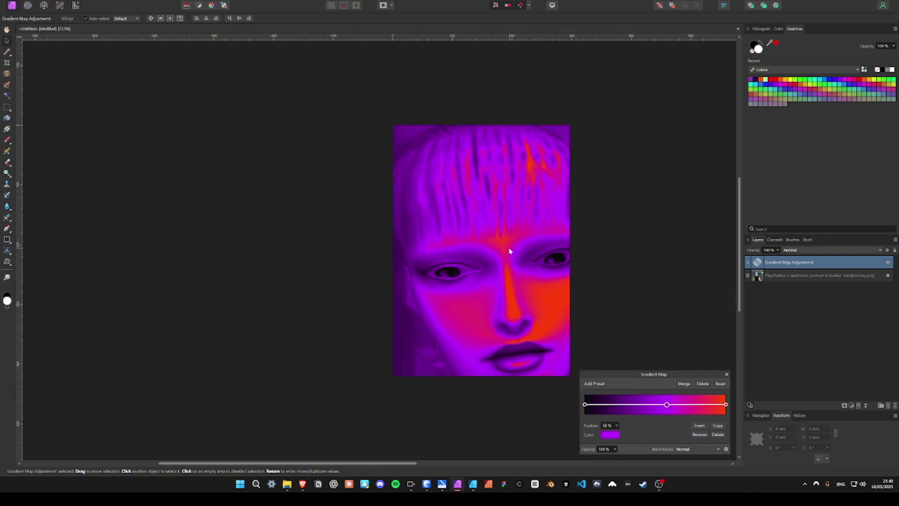
scroll(504, 251, up, 3)
click(727, 374)
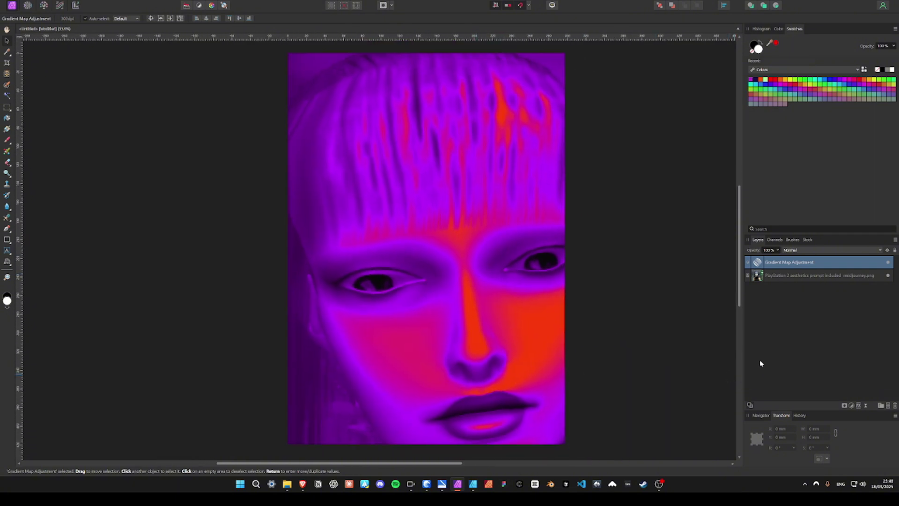
Place the dirtyDIN_001.jpg texture above the gradient map and scale it to cover the page, about 297 × 420 mm
click(748, 285)
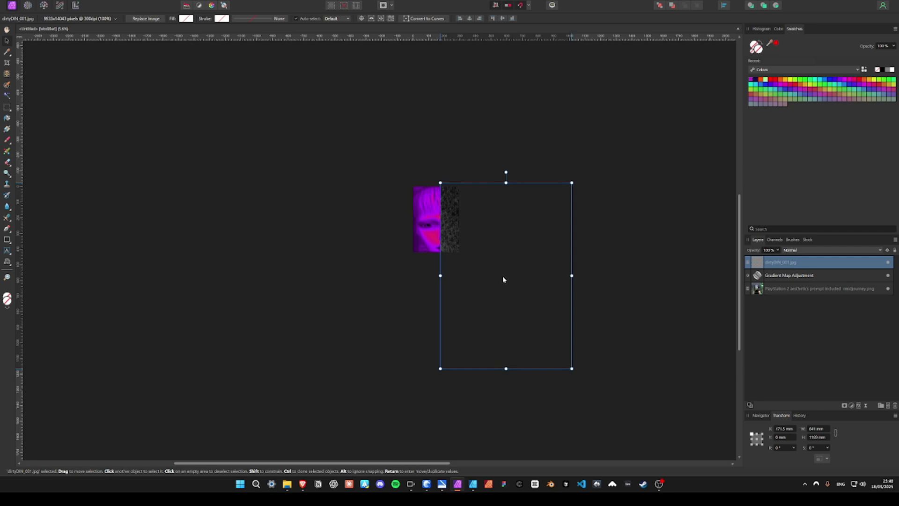
drag(572, 367, 459, 253)
scroll(439, 230, up, 5)
drag(508, 160, 446, 278)
Set the blend mode of the dirtyDIN_001.jpg texture layer to Overlay
click(810, 250)
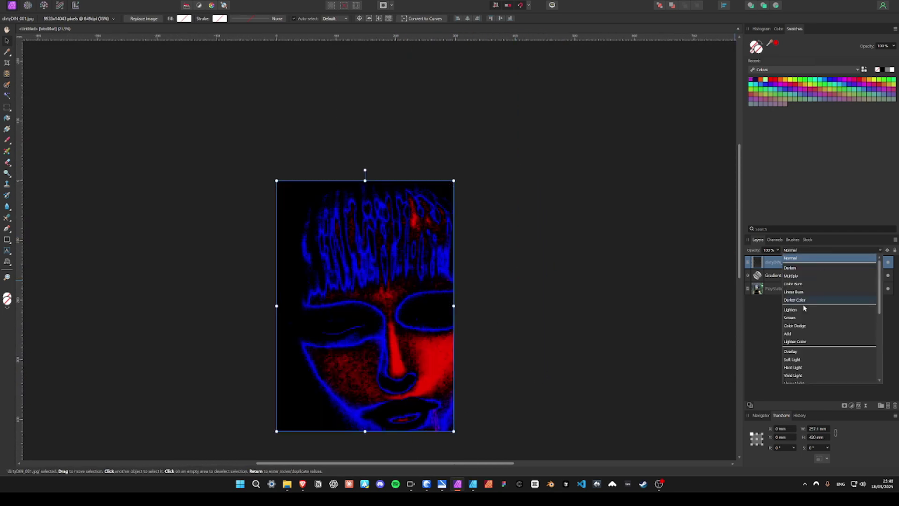
click(796, 352)
scroll(369, 295, up, 4)
scroll(472, 200, down, 3)
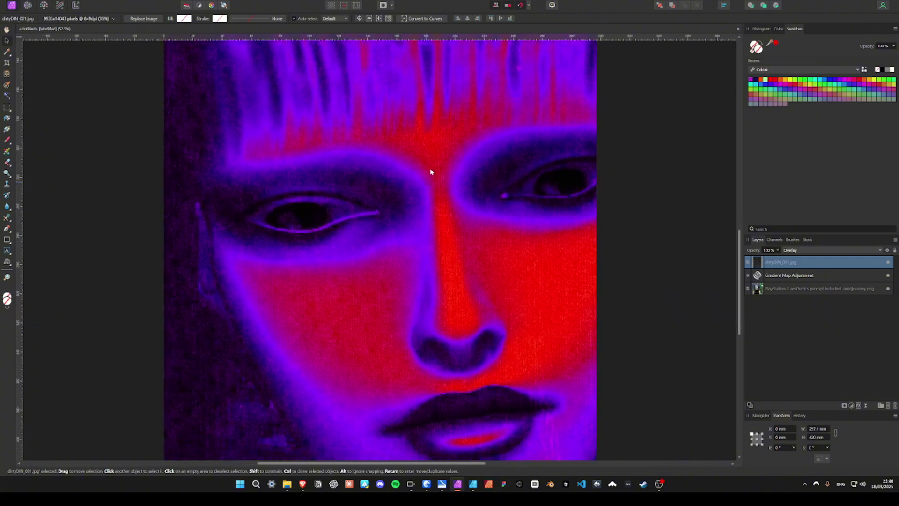
scroll(431, 171, down, 4)
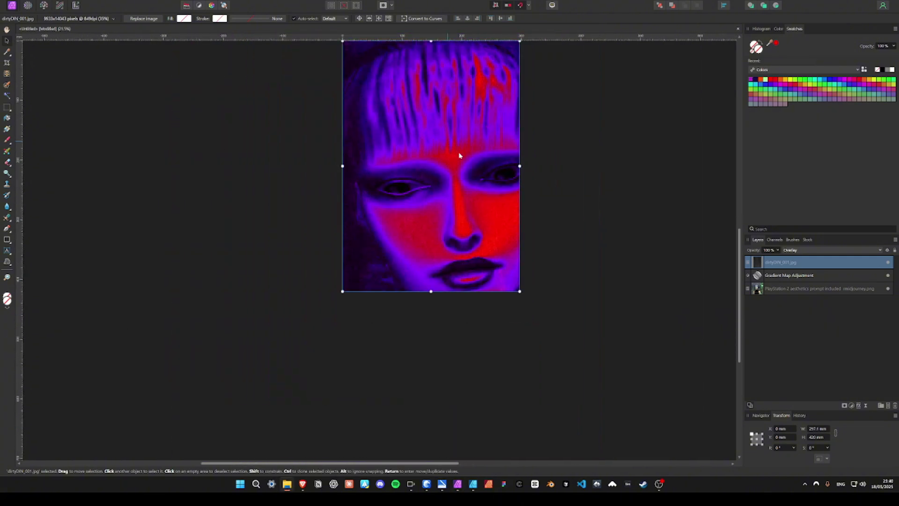
Place the dirtyDIN_004.jpg texture as the top layer and scale it to cover the page, about 297 × 420 mm
key(ctrl+v)
scroll(534, 186, down, 5)
drag(504, 171, 543, 235)
drag(617, 328, 532, 202)
scroll(582, 279, up, 4)
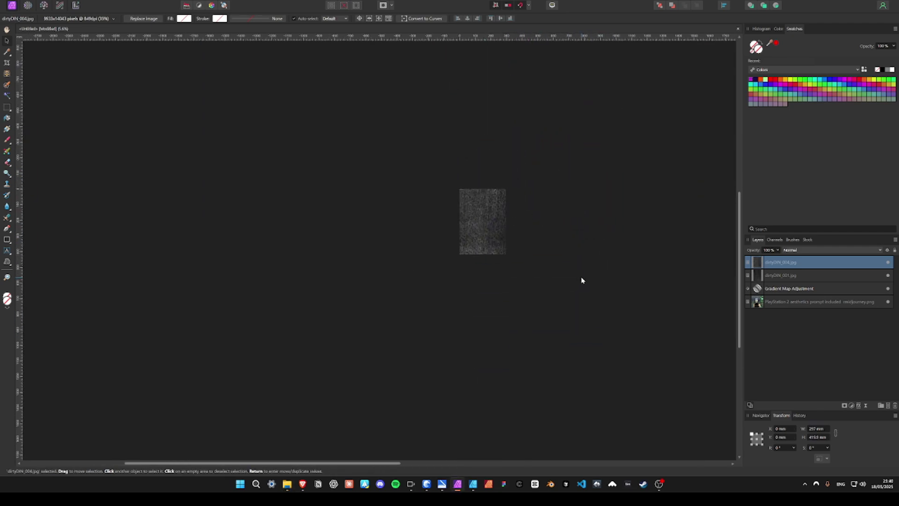
Set the blend mode of the dirtyDIN_004.jpg texture layer to Overlay
click(817, 253)
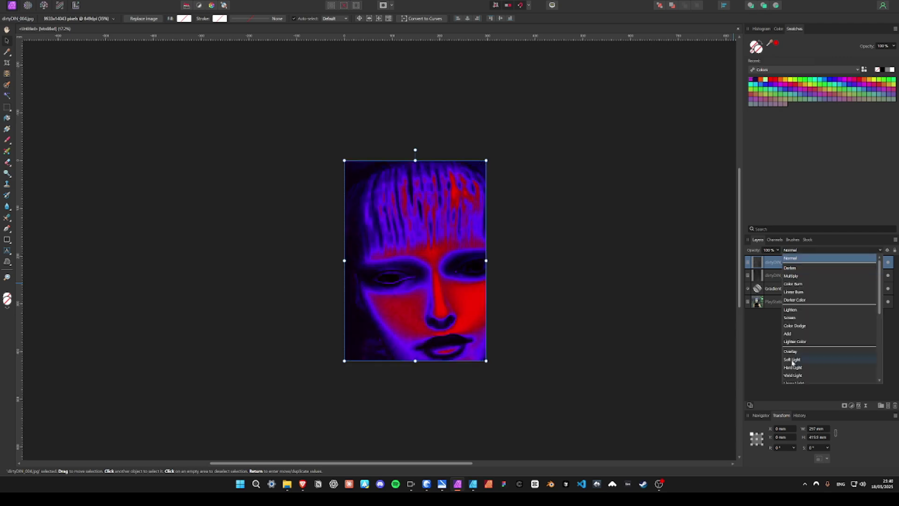
click(802, 347)
scroll(392, 253, up, 2)
scroll(521, 279, up, 1)
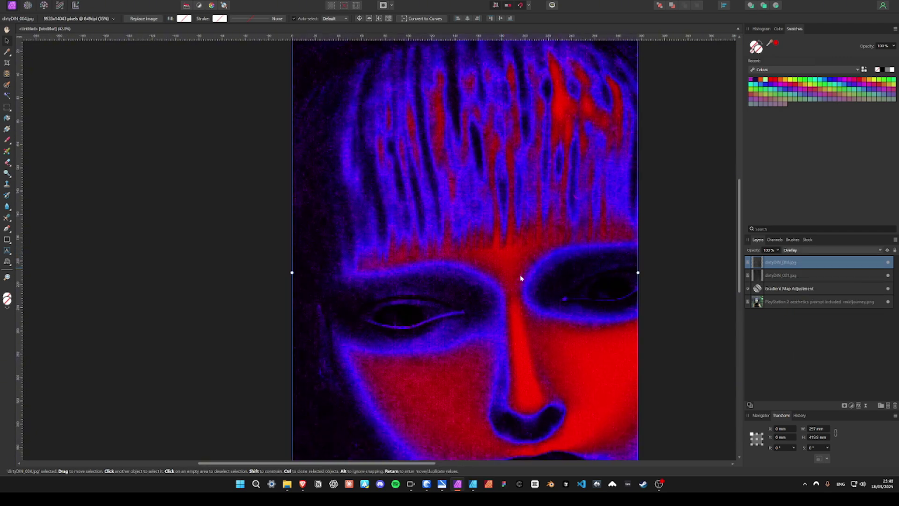
scroll(536, 234, down, 3)
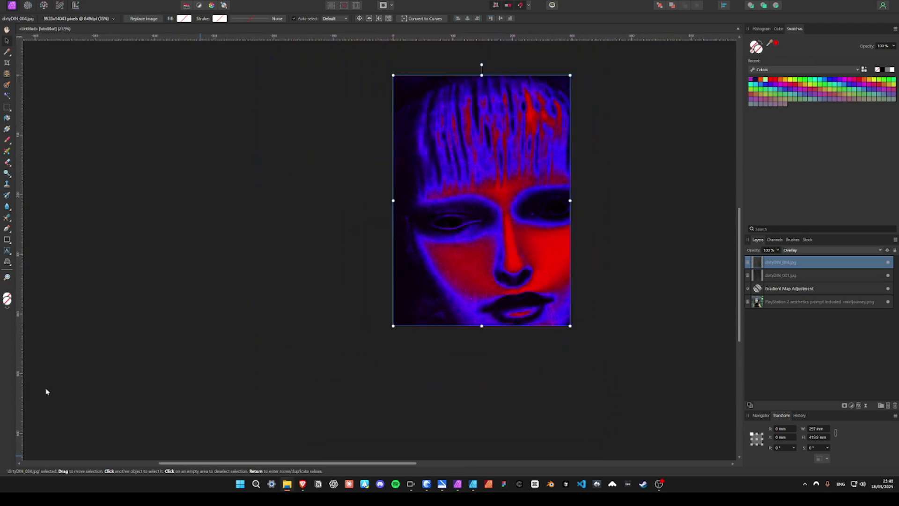
Place the dirtyDIN_010.jpg texture on top, scale it to cover the page, and set its blend mode to Overlay
key(ctrl+v)
scroll(491, 197, down, 7)
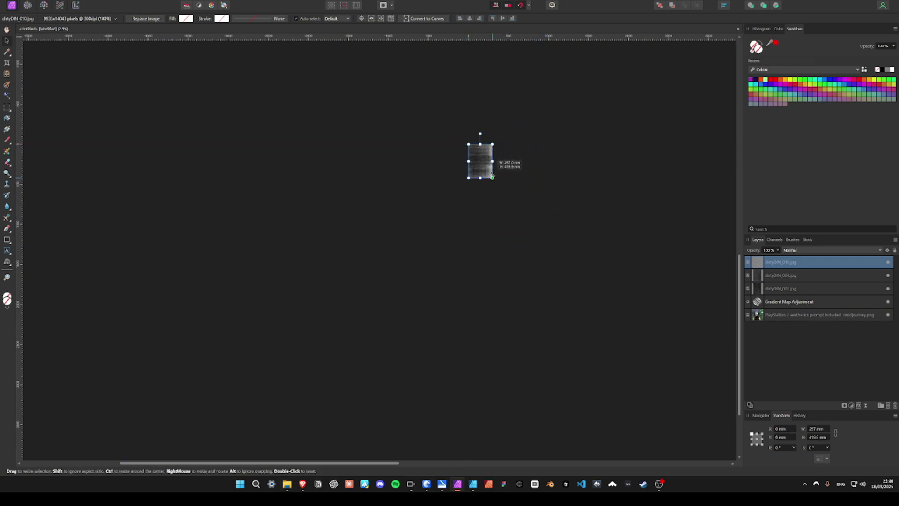
scroll(492, 177, up, 8)
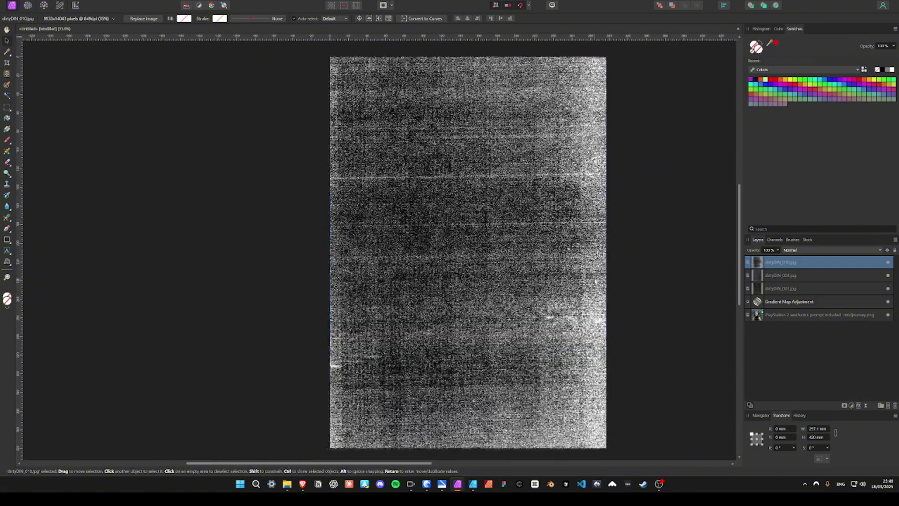
click(824, 251)
click(833, 368)
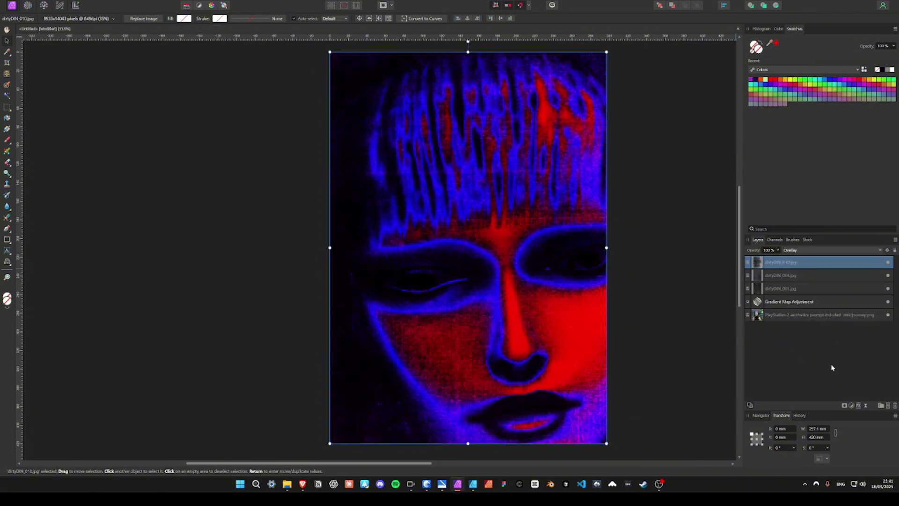
click(832, 367)
Add a Levels adjustment directly above the Gradient Map Adjustment layer with the white level at about 79 %
click(780, 315)
click(780, 302)
click(851, 405)
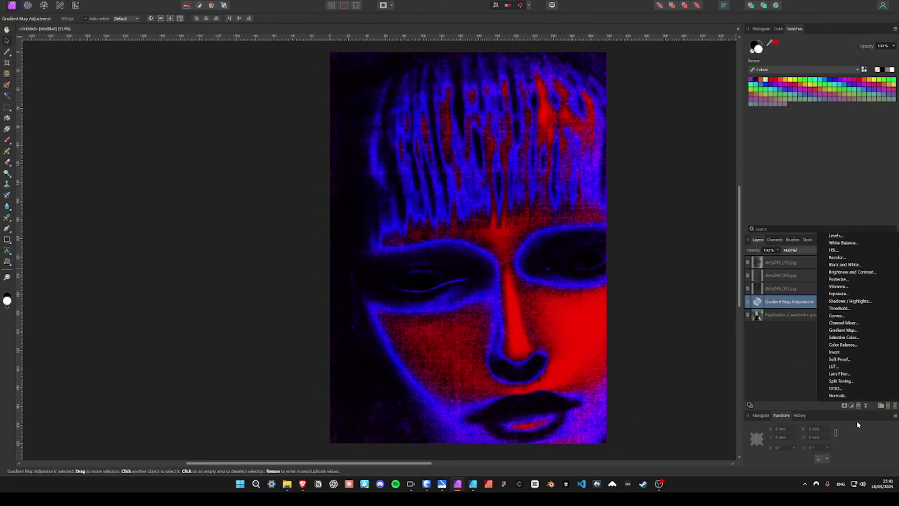
click(836, 235)
drag(723, 387, 685, 392)
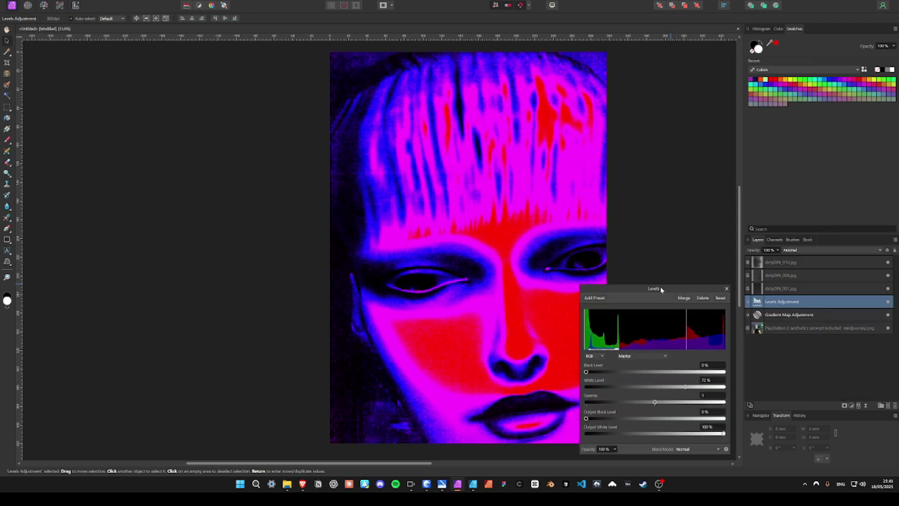
drag(661, 289, 758, 209)
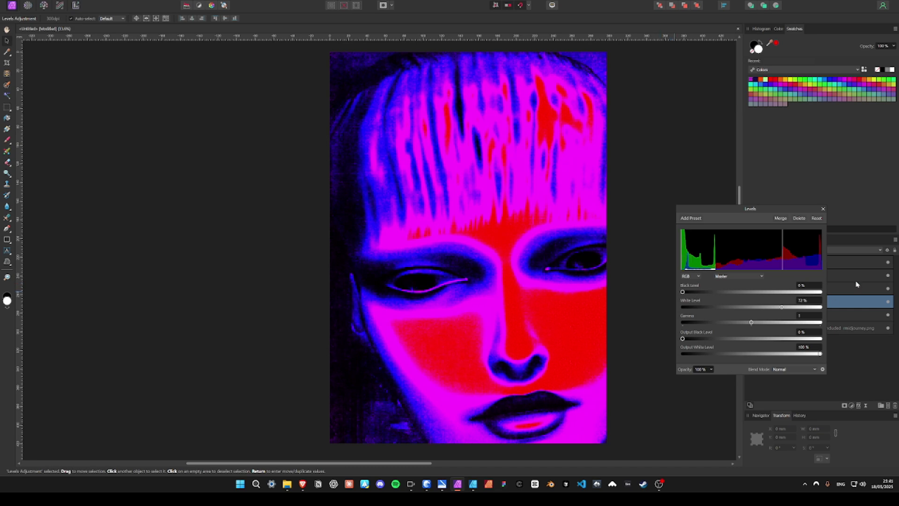
drag(782, 308, 791, 309)
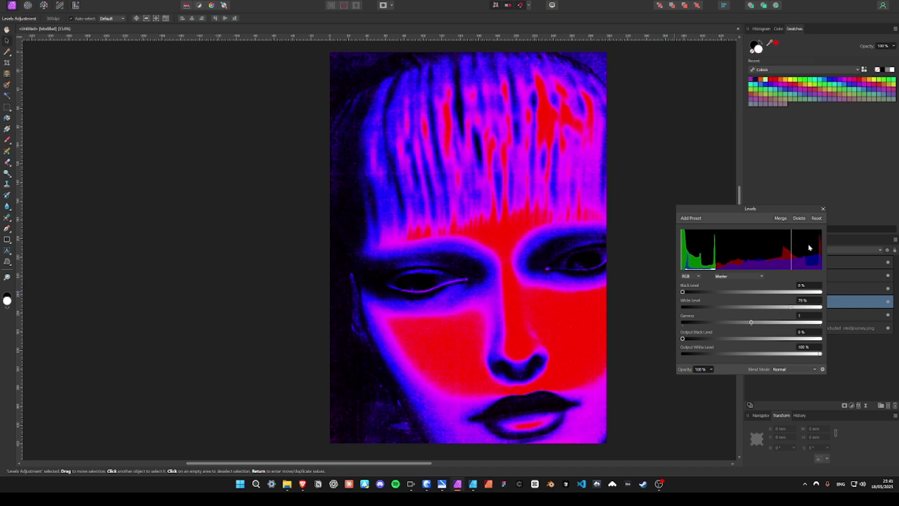
click(823, 209)
Lower the opacity of the dirtyDIN_004.jpg texture layer to about 22 %
click(788, 277)
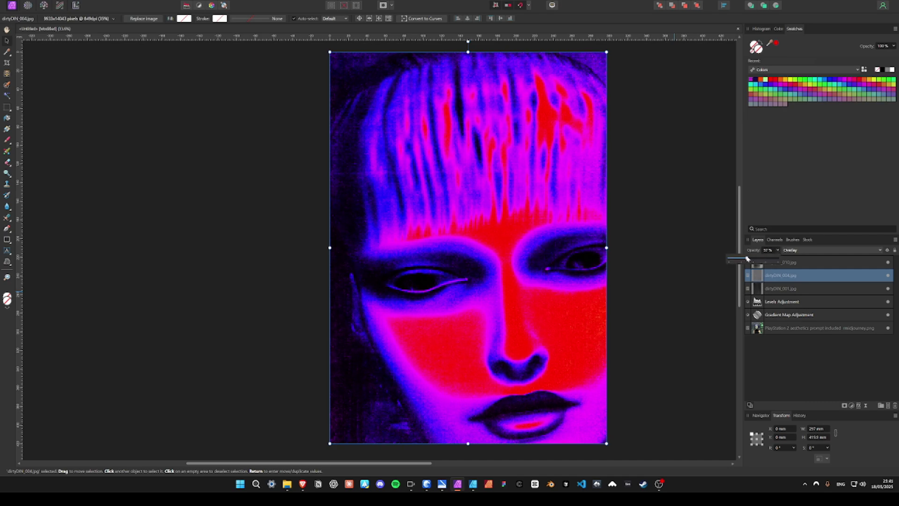
scroll(452, 204, up, 4)
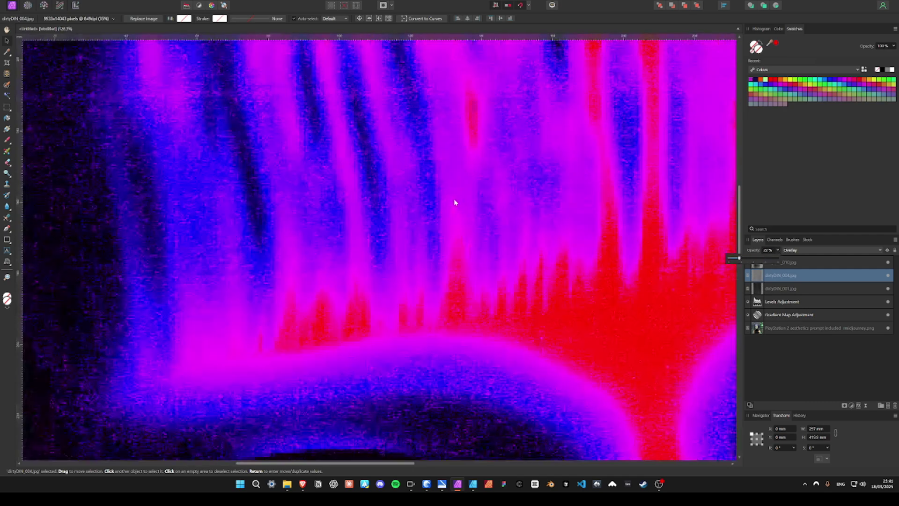
scroll(413, 253, down, 6)
scroll(478, 248, down, 4)
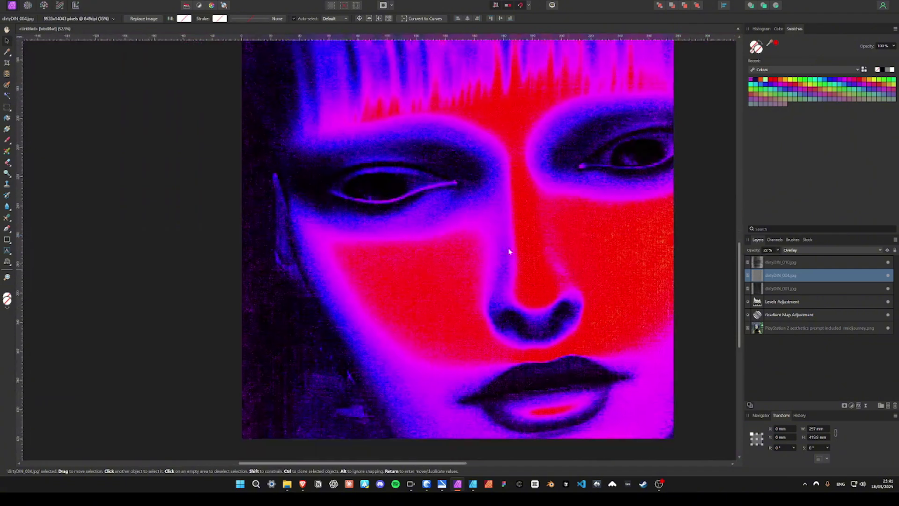
Apply a live Gaussian Blur with a radius of about 9 px to the portrait layer to soften its pixelated edges
scroll(321, 158, up, 4)
click(796, 329)
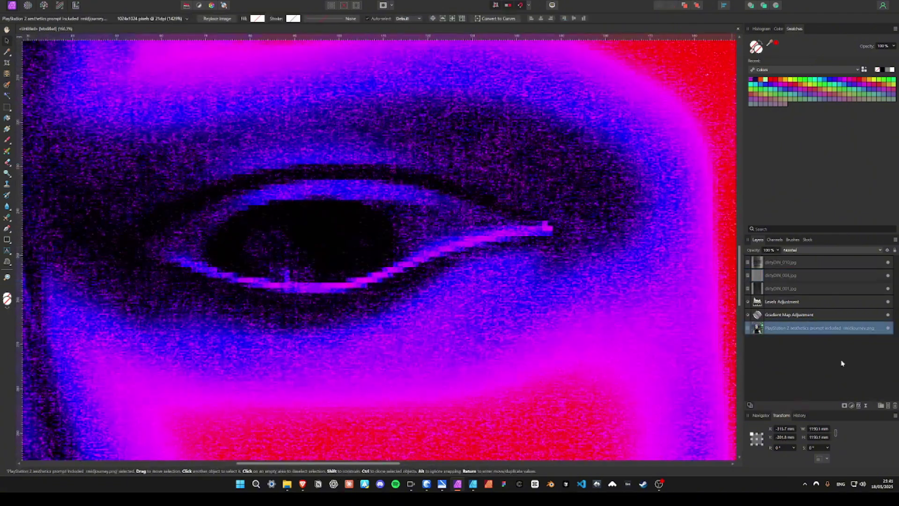
click(859, 405)
click(847, 137)
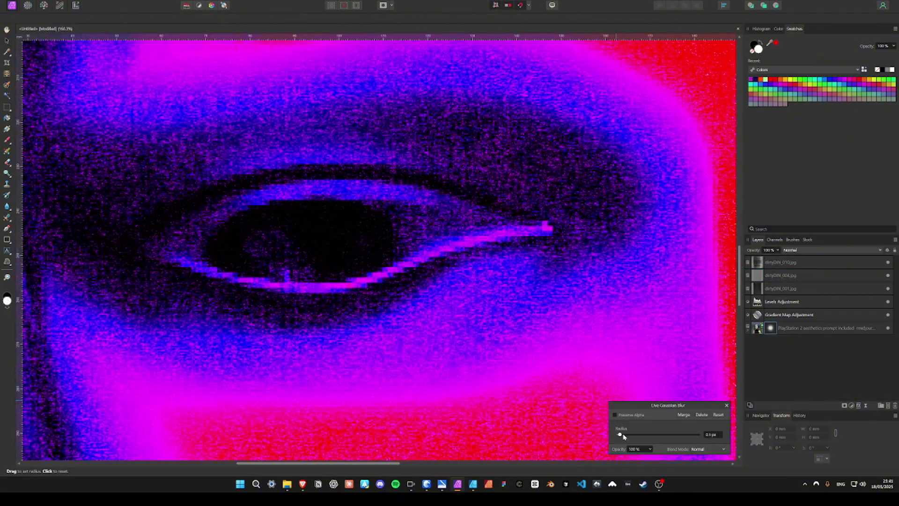
drag(624, 436, 658, 436)
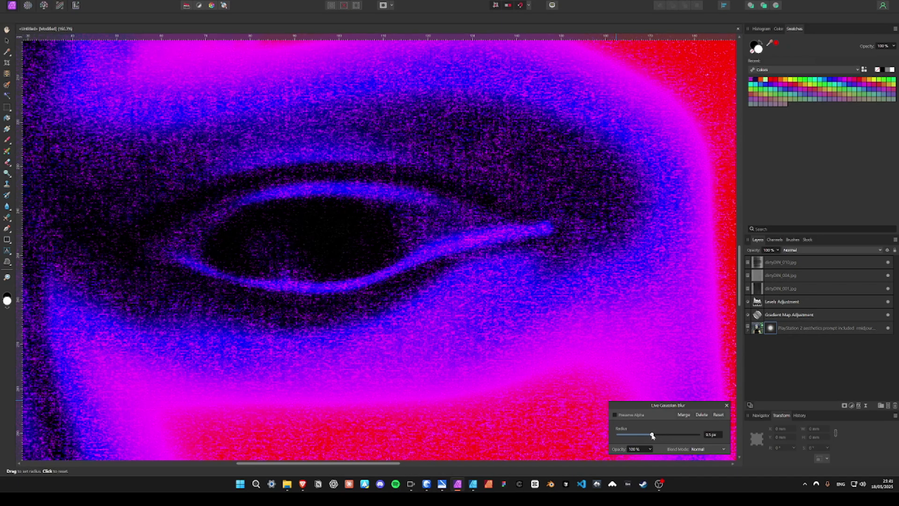
scroll(382, 258, down, 8)
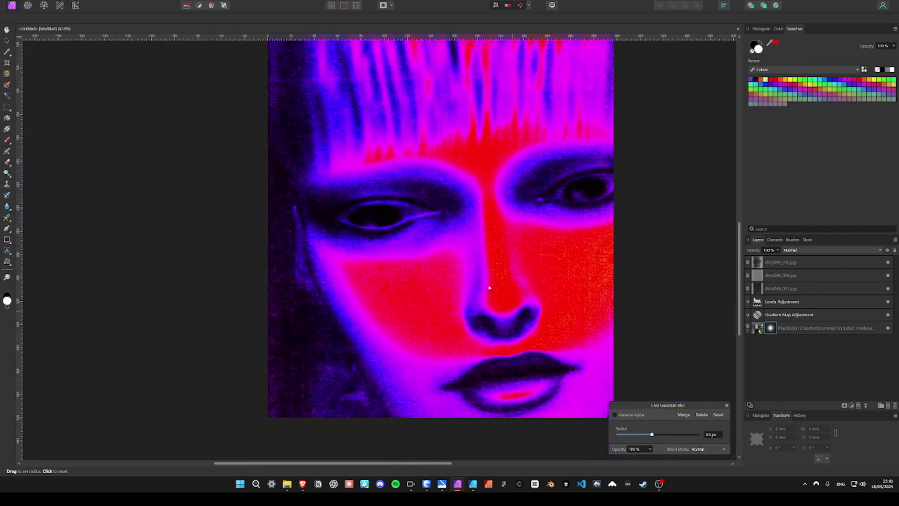
scroll(482, 245, up, 2)
scroll(468, 226, down, 1)
click(759, 328)
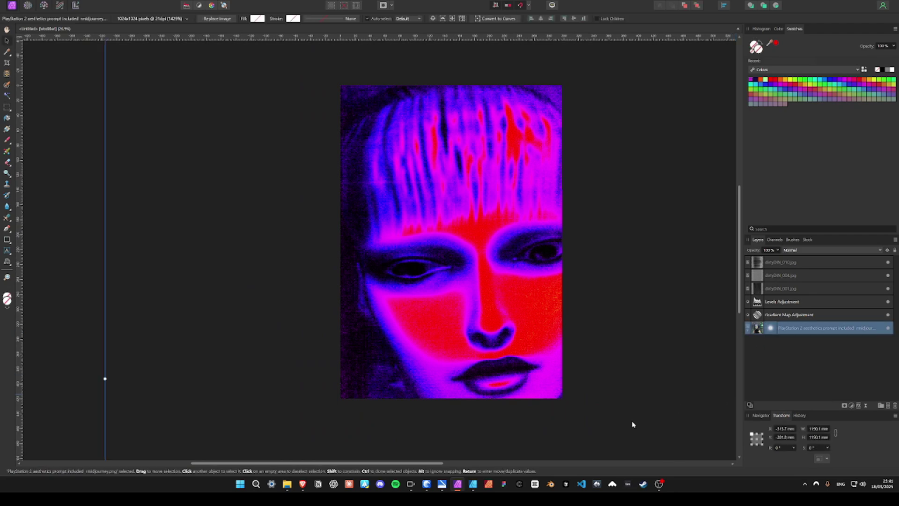
Shift the portrait so the face sits centred, then place the dirtyDIN_005.jpg texture and scale it to cover the A3 page
drag(517, 259, 487, 251)
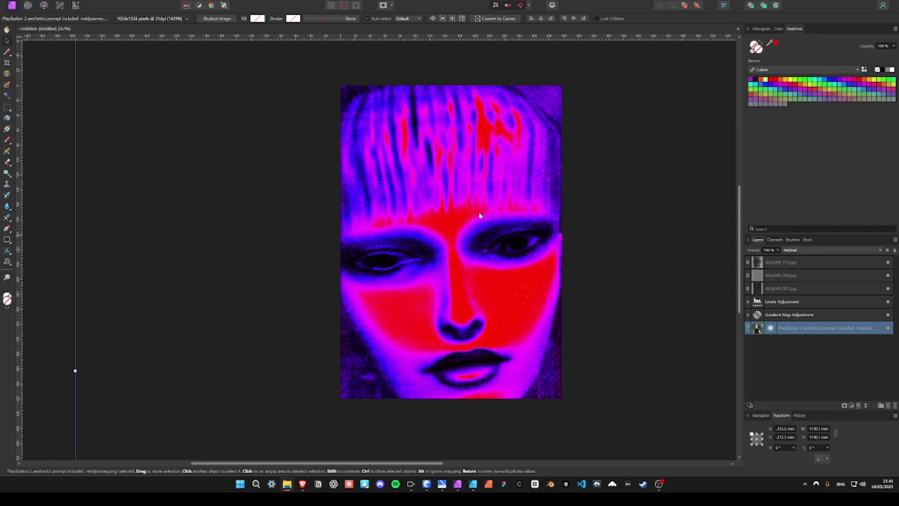
scroll(475, 198, down, 5)
drag(479, 215, 514, 266)
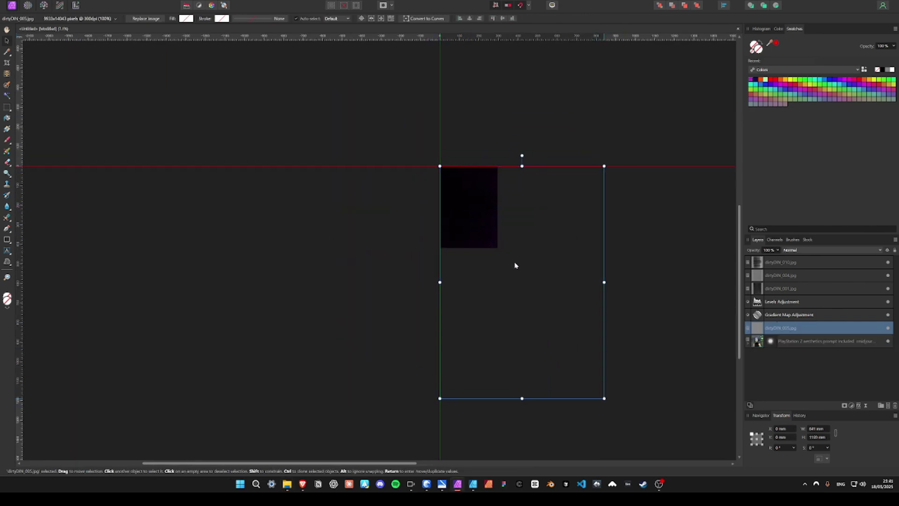
drag(604, 398, 496, 244)
key(ctrl+0)
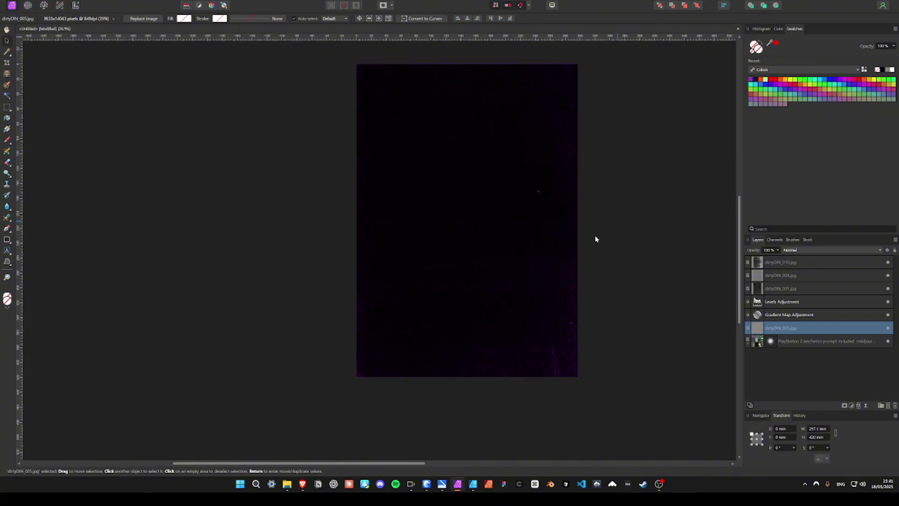
Move the dirtyDIN_005.jpg texture to the top of the layer stack and set its blend mode to Screen
drag(785, 332, 785, 260)
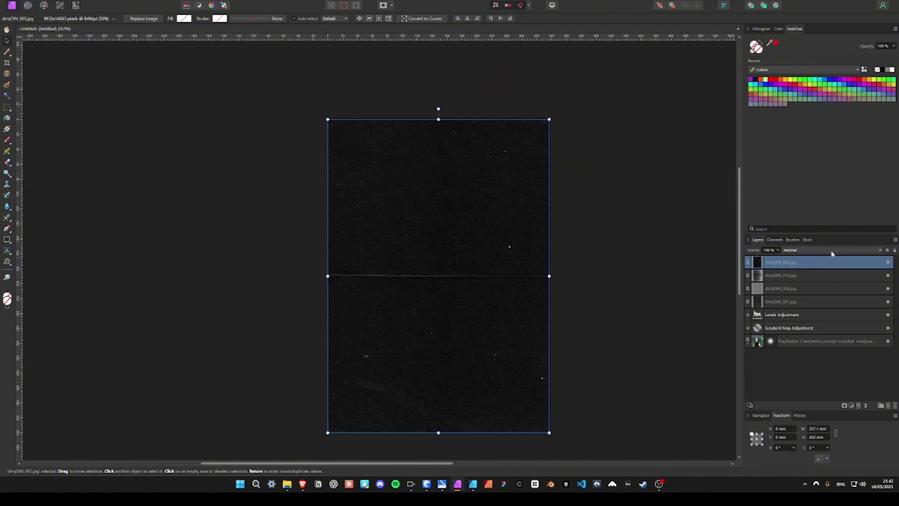
click(825, 250)
click(792, 319)
scroll(412, 276, up, 2)
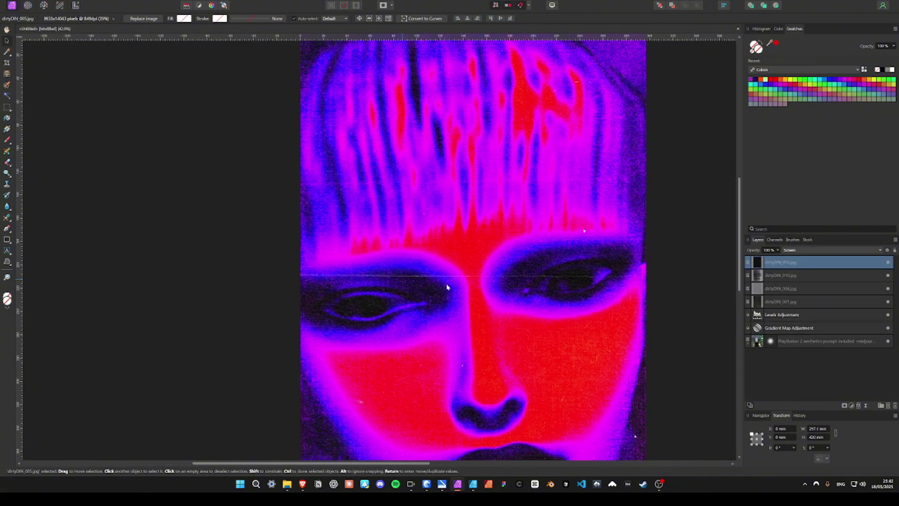
drag(490, 295, 461, 261)
scroll(461, 261, down, 1)
click(888, 262)
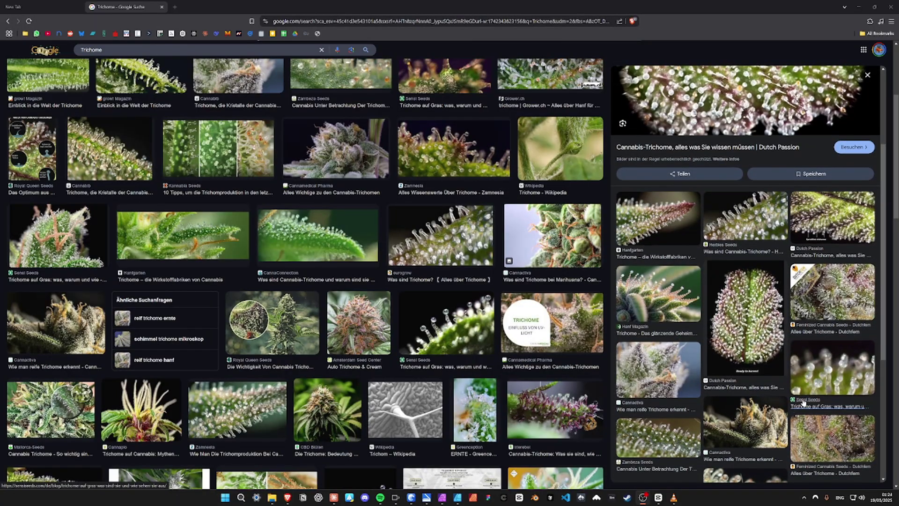
Place the upright trichome leaf close-up from the image search in a new poster document and scale it to fill the page
drag(665, 237, 479, 203)
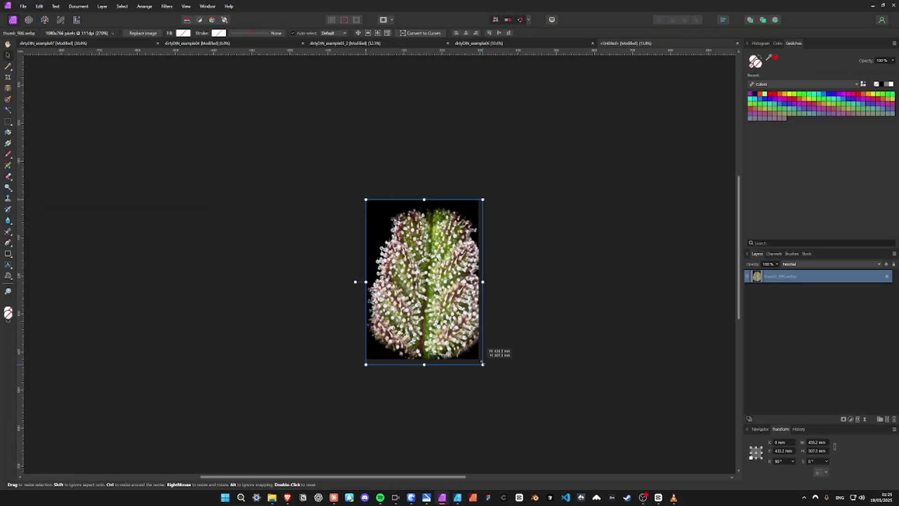
drag(477, 356, 479, 358)
scroll(442, 274, up, 5)
drag(442, 274, 450, 249)
drag(541, 454, 542, 455)
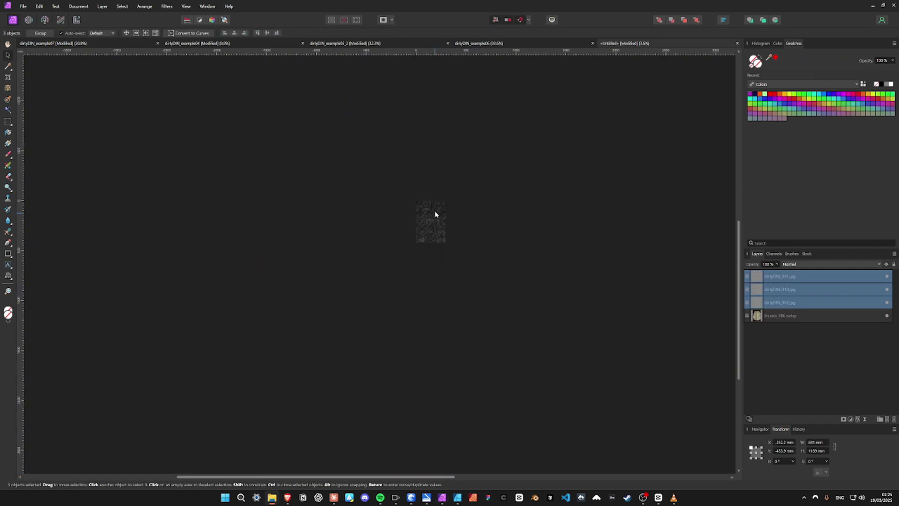
Scale the three placed dirtyDIN textures together to cover the page and set their blend mode to Overlay
drag(416, 199, 538, 473)
click(805, 264)
click(794, 365)
Add a Gradient Map adjustment above the leaf image, keeping the red start, with a muted middle colour and a black end colour
click(796, 315)
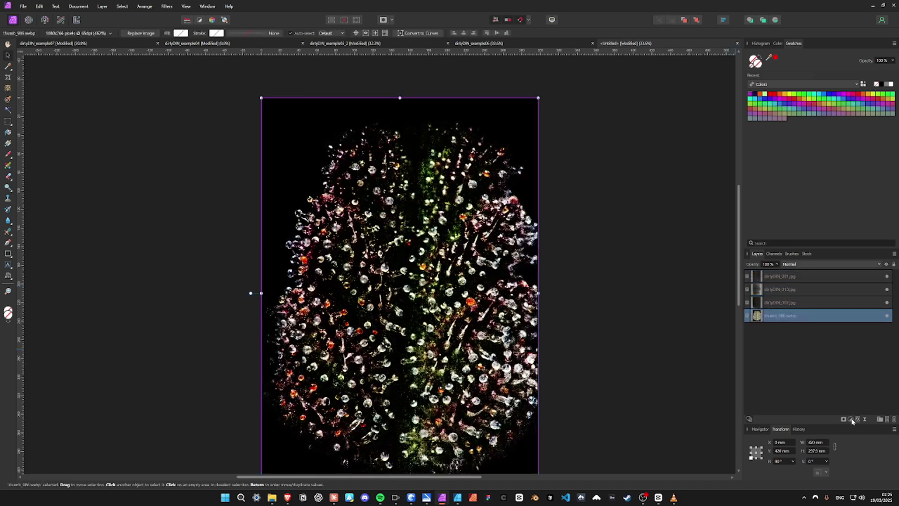
click(851, 419)
click(852, 345)
drag(311, 198, 309, 136)
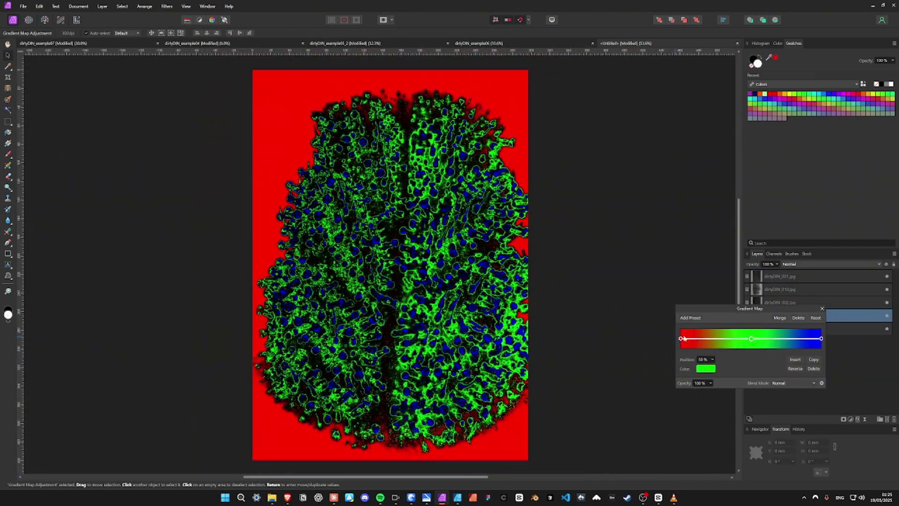
click(705, 368)
click(727, 405)
drag(733, 405, 693, 445)
click(727, 421)
click(821, 339)
click(706, 368)
click(758, 343)
click(822, 308)
Add a Levels adjustment above the Gradient Map Adjustment and lower its gamma strongly to bring out the leaf's midtones
click(851, 419)
click(829, 250)
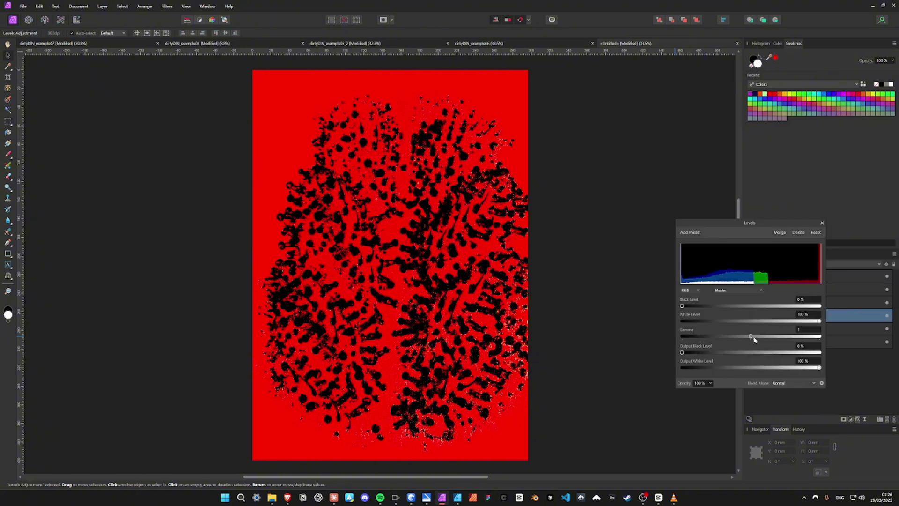
drag(751, 337, 691, 336)
click(822, 223)
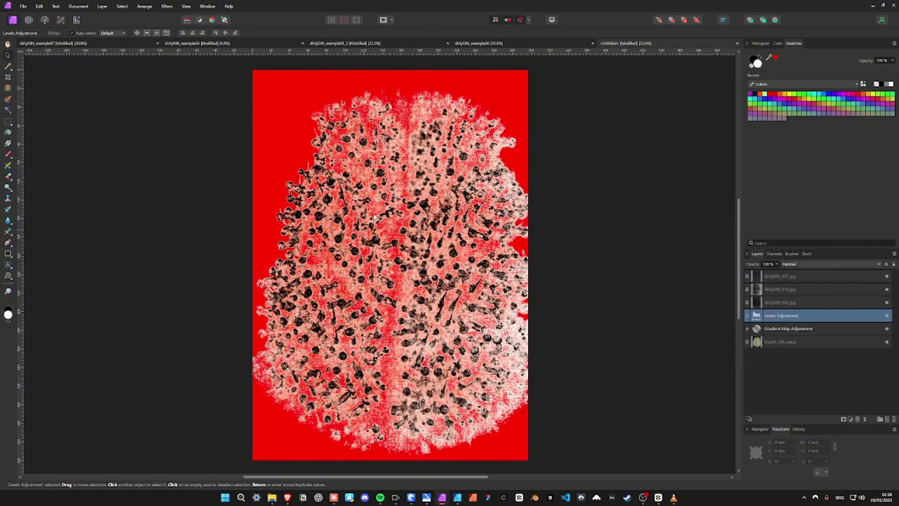
Switch to the browser, search images for "brain closeup" and open the yellow-brown close-up photo of a human brain
scroll(595, 413, down, 2)
click(288, 498)
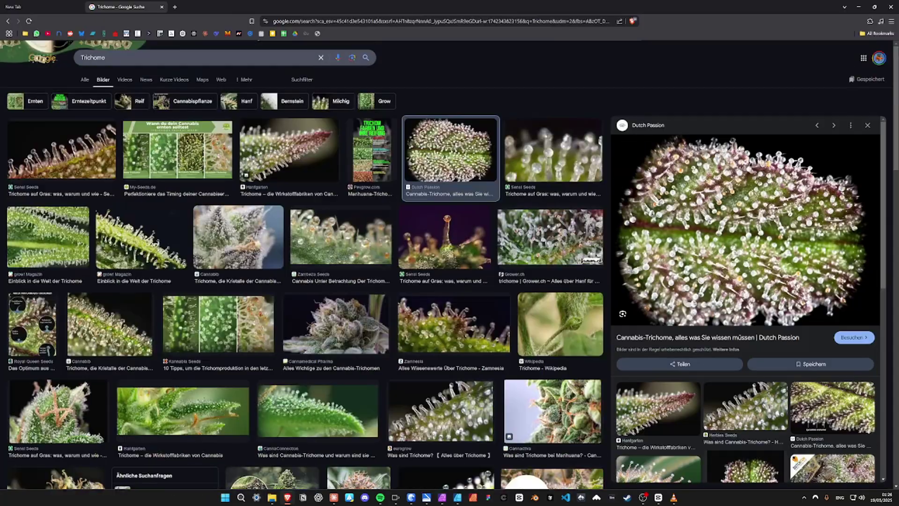
triple_click(140, 58)
text(brain closeup)
key(Return)
click(615, 155)
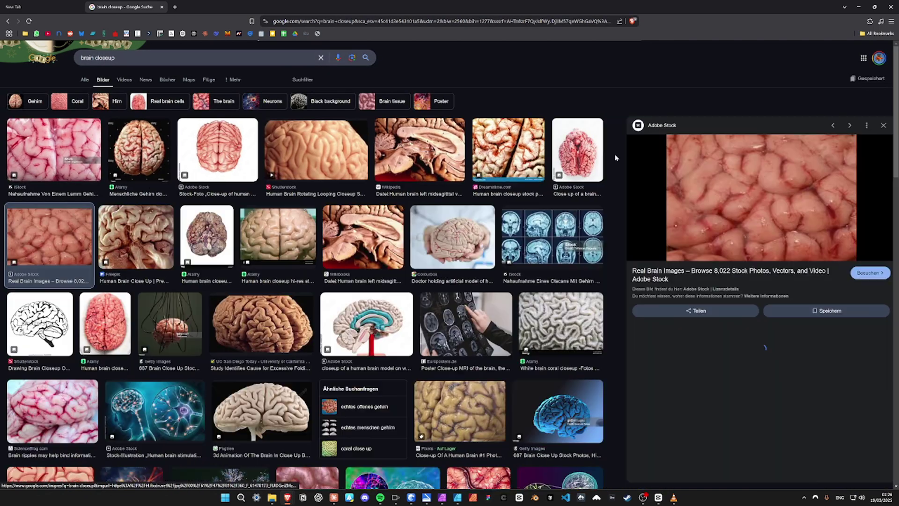
click(447, 423)
Place the brain photo in the poster rotated 90°, below the Gradient Map Adjustment, and scale it to cover the page
click(441, 497)
drag(434, 312, 434, 309)
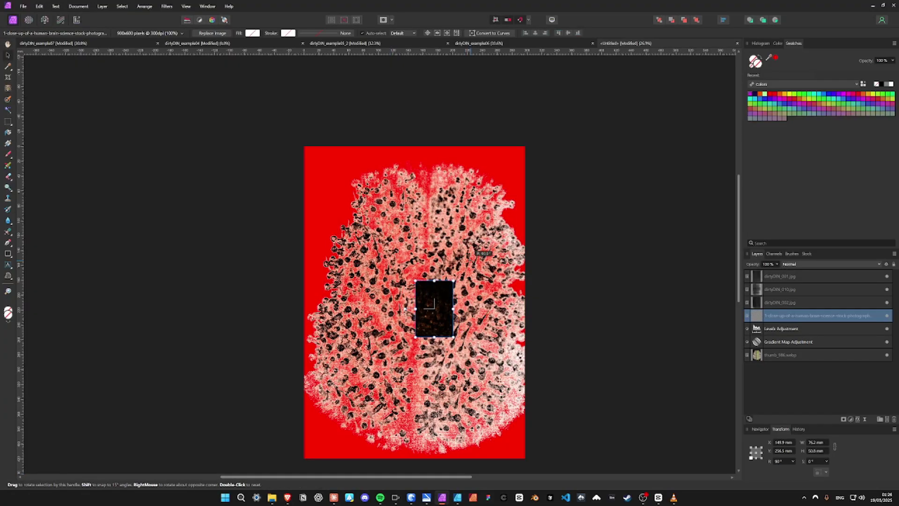
drag(796, 316, 796, 347)
drag(434, 309, 322, 174)
drag(341, 202, 528, 431)
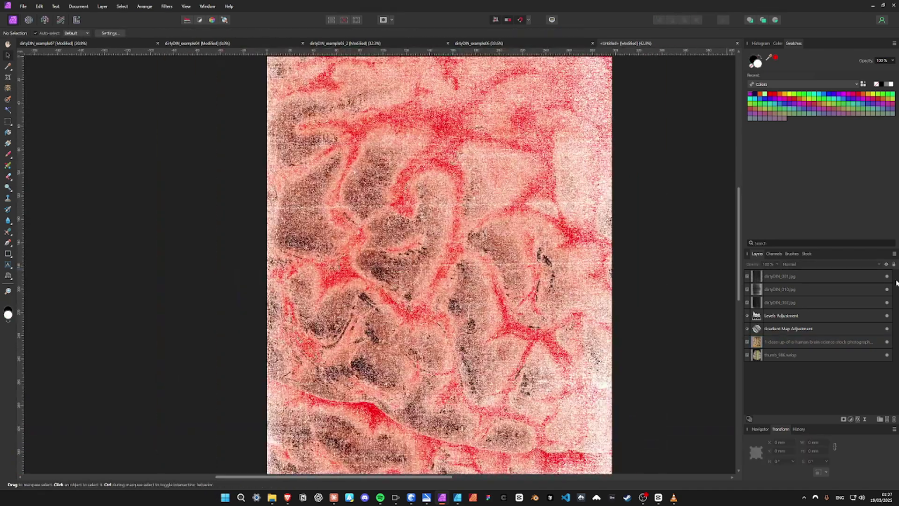
Compare the poster with and without the top texture, and set the Levels Adjustment's gamma to about 0.285
click(886, 276)
click(887, 276)
double_click(757, 315)
drag(694, 336, 702, 336)
scroll(484, 276, down, 4)
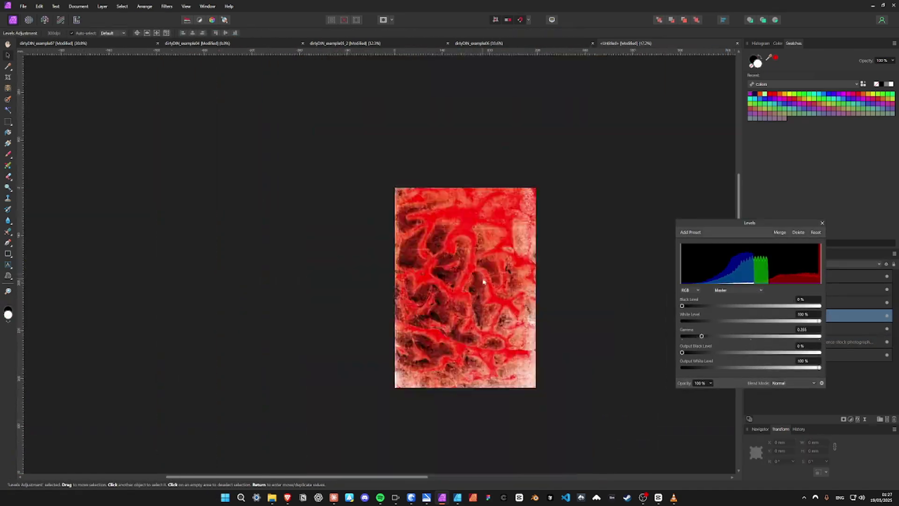
scroll(517, 281, up, 2)
Add the artistic text "YOUR RAVE" on the poster, above the Levels Adjustment layer
key(t)
click(381, 208)
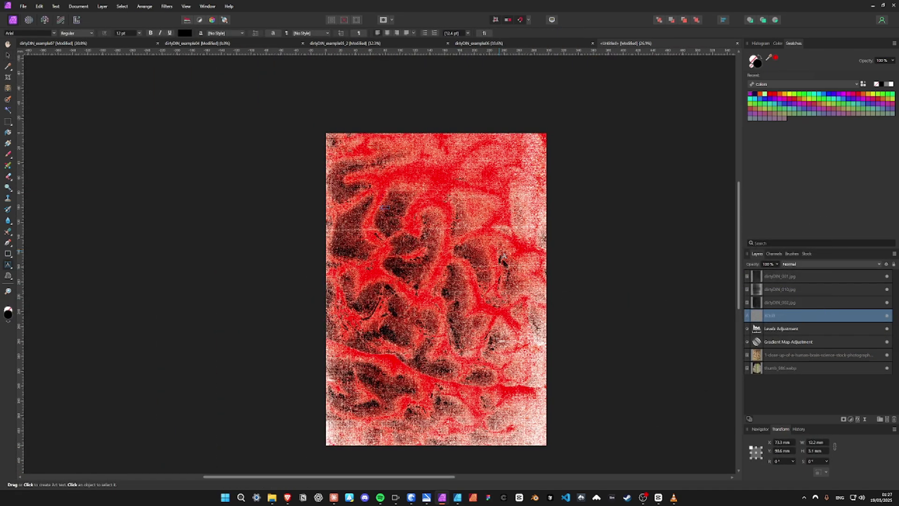
click(7, 55)
Set the YOUR RAVE text in Europa Grotesk SH, Medium Extended, at 144 pt
click(35, 33)
click(115, 76)
click(35, 33)
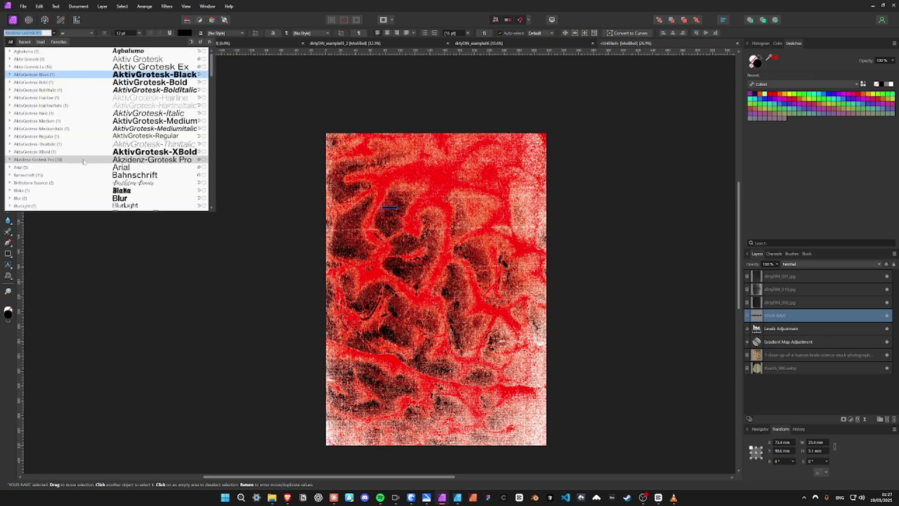
scroll(57, 164, down, 4)
click(56, 167)
click(139, 33)
click(123, 151)
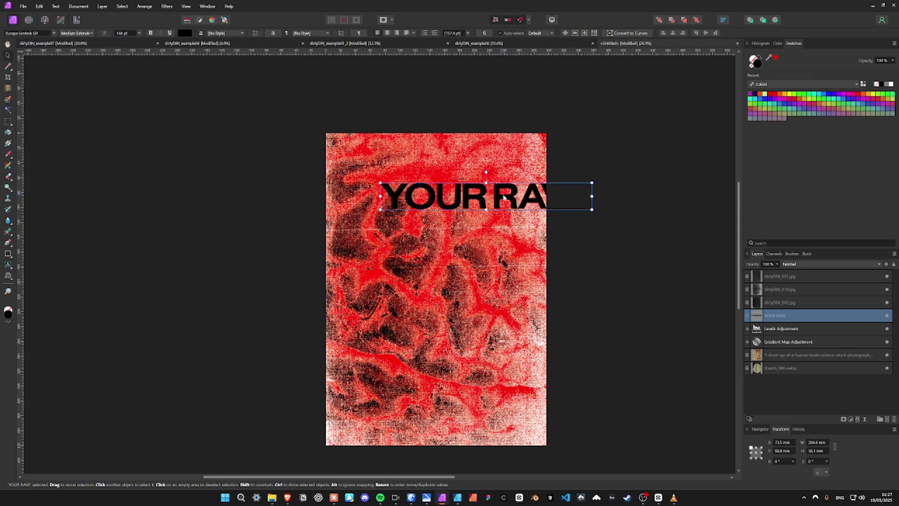
Move the YOUR RAVE title to the centre of the page and scale it down to fit within the page width
drag(488, 197, 436, 289)
drag(542, 289, 532, 289)
click(538, 287)
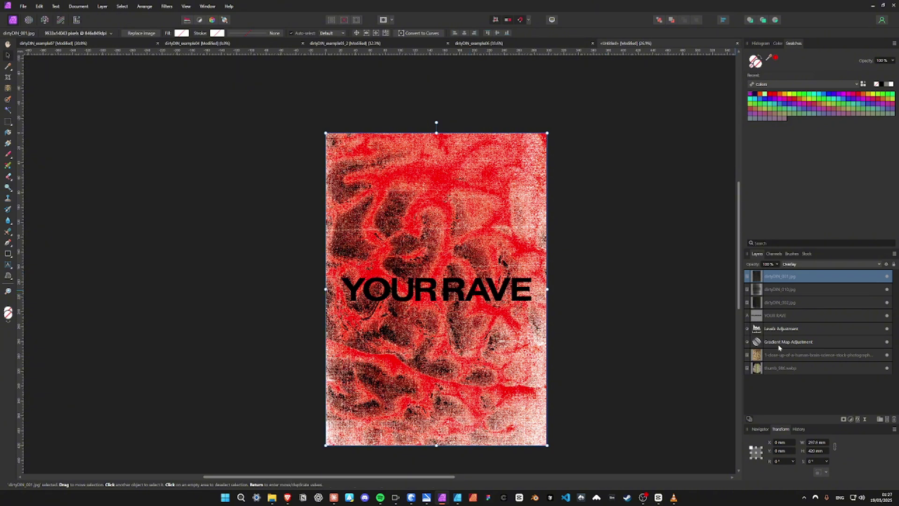
Change the YOUR RAVE title's text colour to white and inspect the lettering up close
click(777, 316)
click(184, 33)
click(236, 46)
click(634, 126)
scroll(429, 282, up, 6)
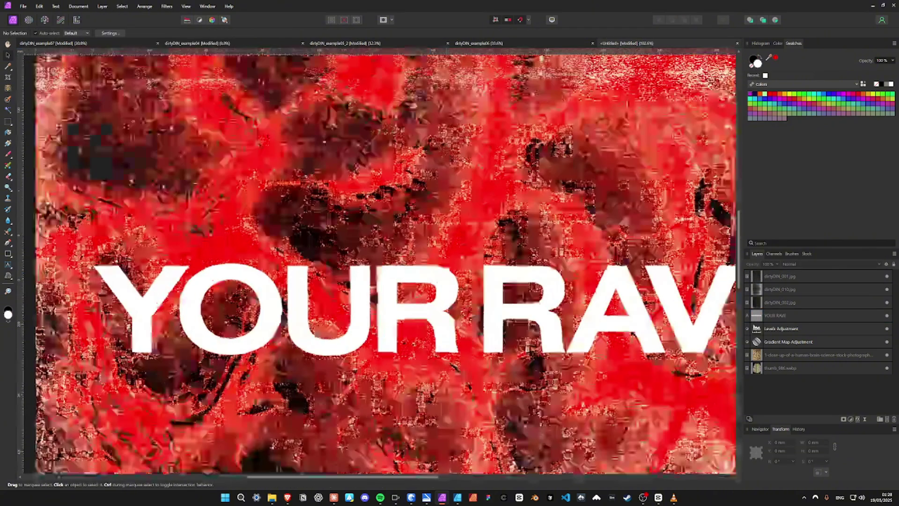
scroll(441, 272, down, 5)
Try blend modes on the brain photo layer and set it to Darken for a new poster variation
click(796, 354)
click(824, 264)
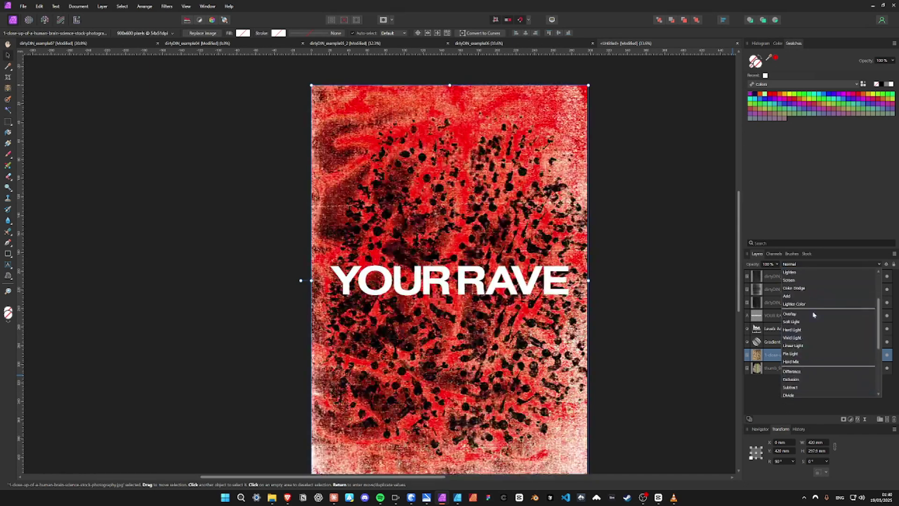
click(720, 413)
click(850, 263)
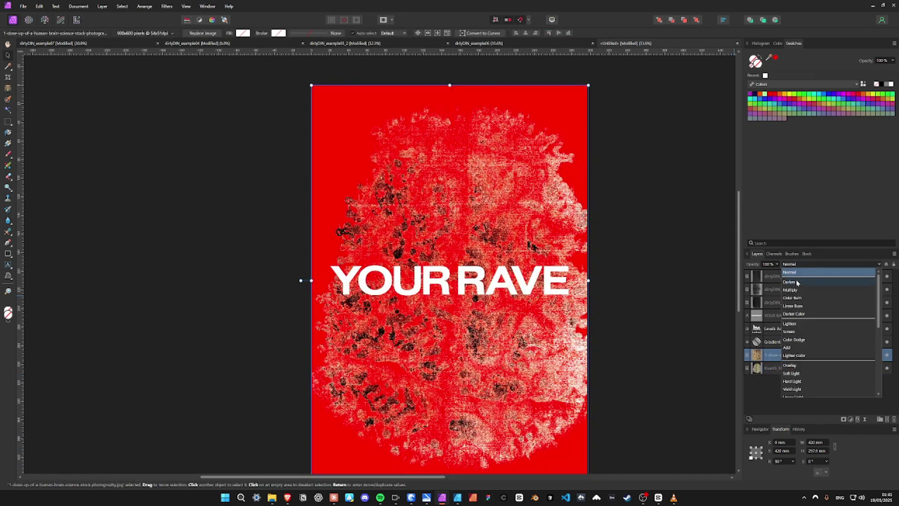
click(797, 283)
Export the current poster variation as an image file
key(ctrl+alt+shift+s)
click(349, 302)
click(83, 118)
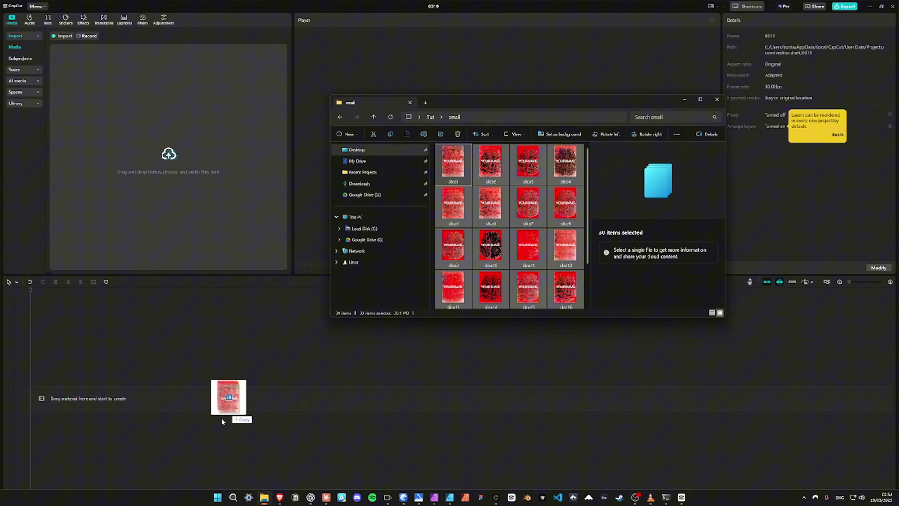
Switch to CapCut and import the 30 exported slice images from the small folder onto the timeline
drag(222, 418, 223, 418)
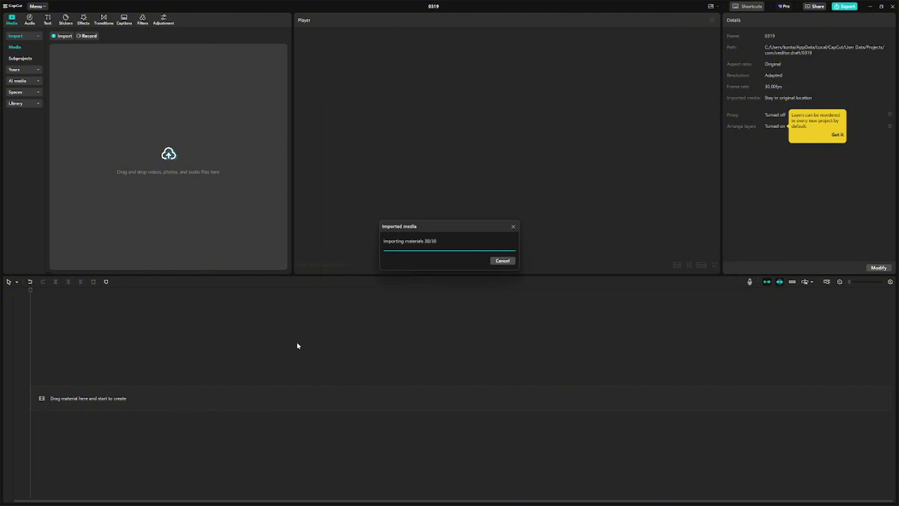
click(409, 355)
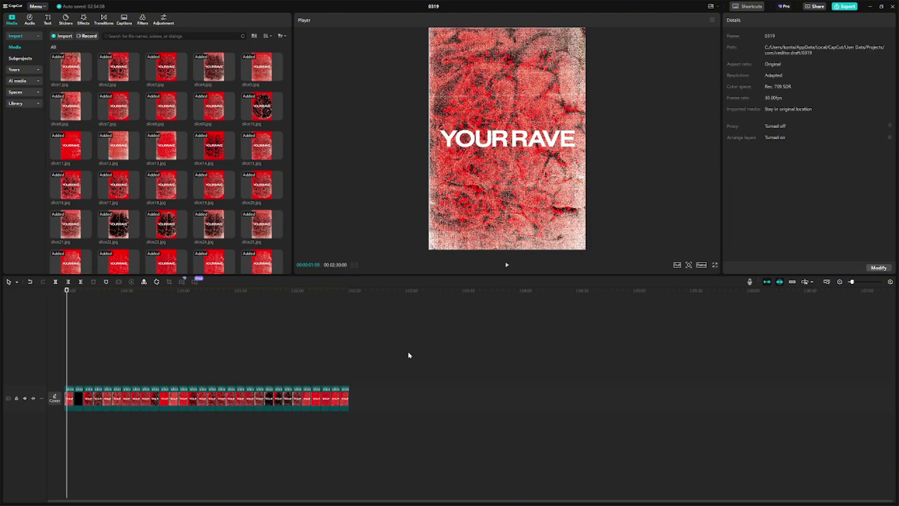
Shorten all the image clips together to a total of about 41 seconds and play the sequence from the start
key(ctrl+a)
drag(349, 392, 342, 397)
drag(143, 291, 9, 310)
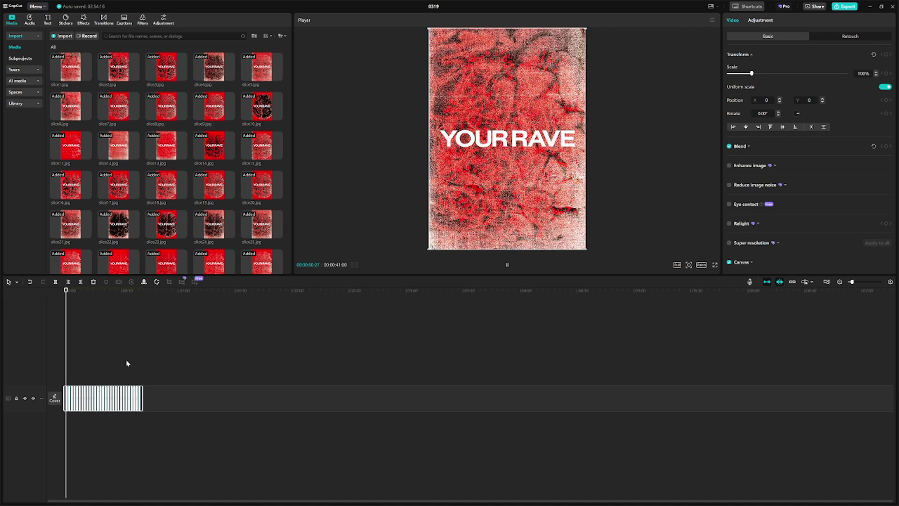
key(space)
Shorten all the image clips further to a total of 5 seconds and preview the sequence from the start
scroll(114, 387, up, 5)
drag(114, 397, 85, 396)
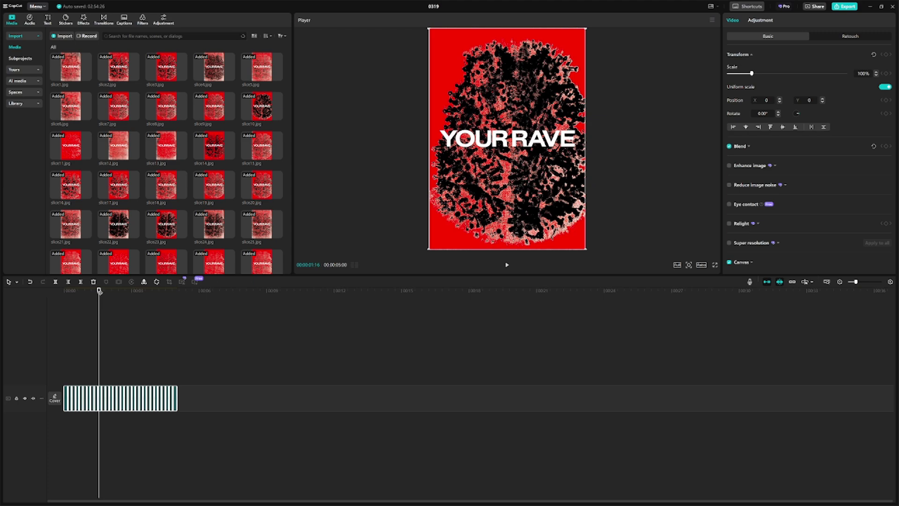
drag(99, 291, 20, 311)
key(space)
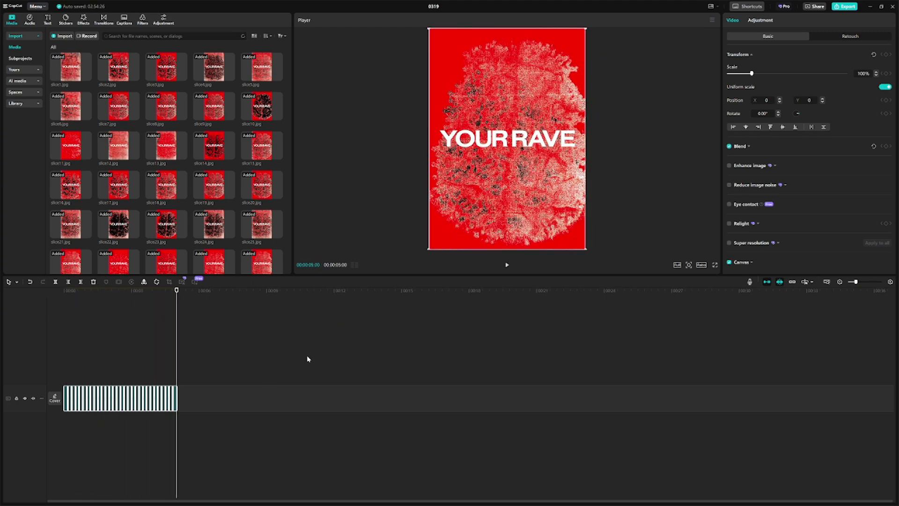
Reduce the length of all image clips to a total of 2 seconds and play the faster animation
key(space)
drag(177, 398, 173, 399)
key(space)
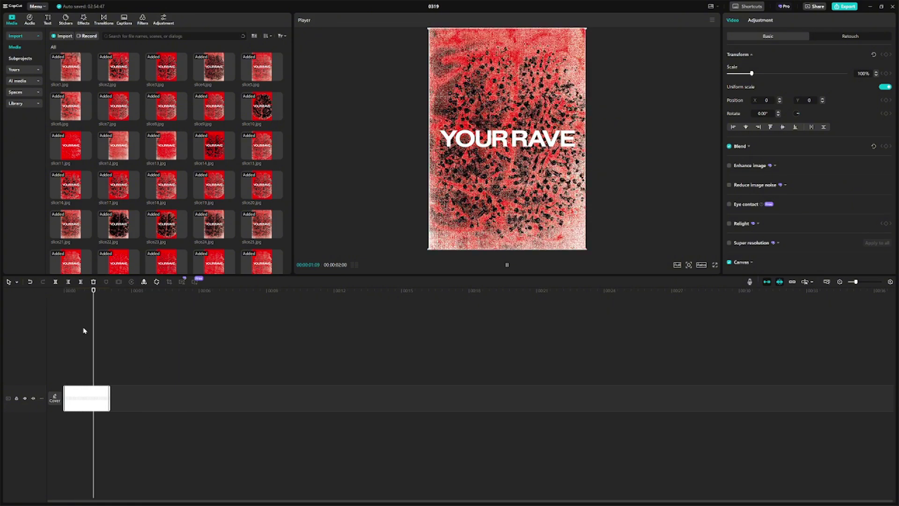